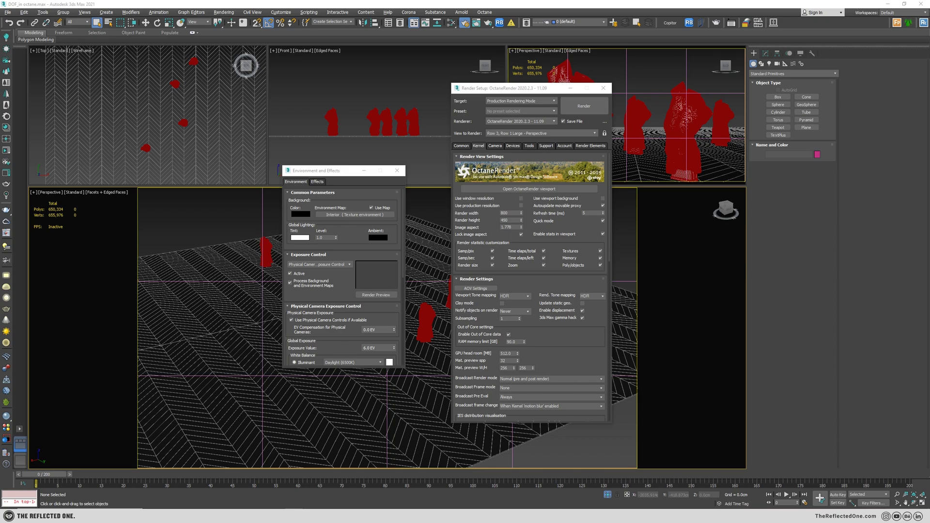
Close Environment and Effects and launch the OctaneRender viewport from Render Setup.
{"action": "left_click", "coordinate": [396, 171]}
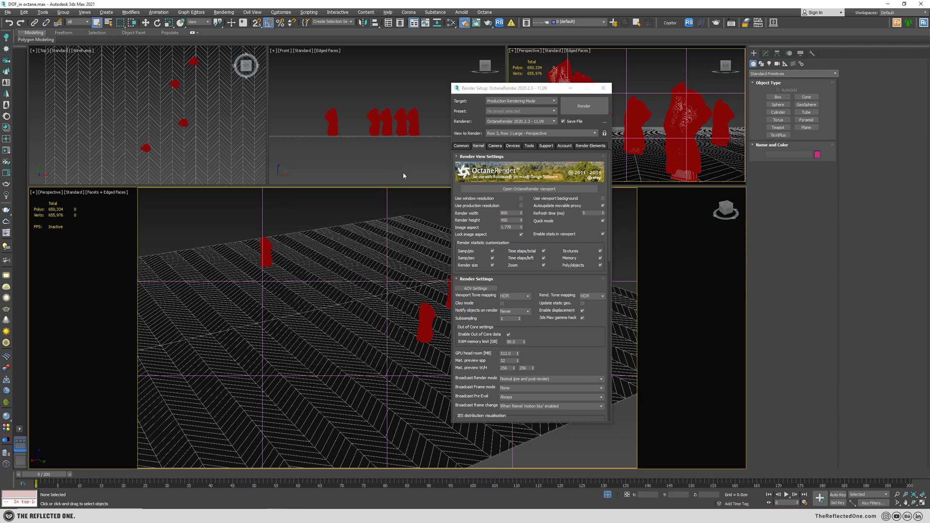
{"action": "left_click", "coordinate": [551, 190]}
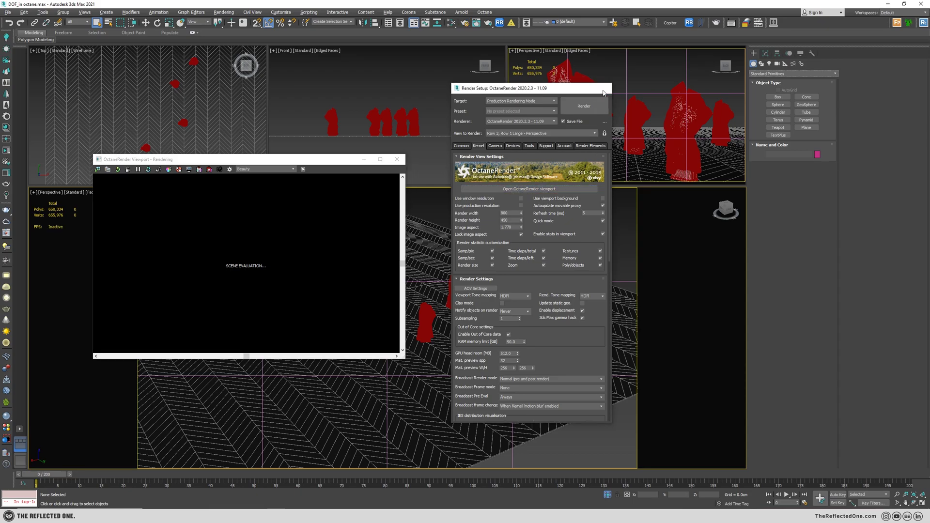
Close Render Setup, adjust the perspective view and place the Octane render window over the viewports.
{"action": "left_click", "coordinate": [603, 89]}
{"action": "middle_click_drag", "start_coordinate": [471, 329], "coordinate": [513, 335], "text": "alt"}
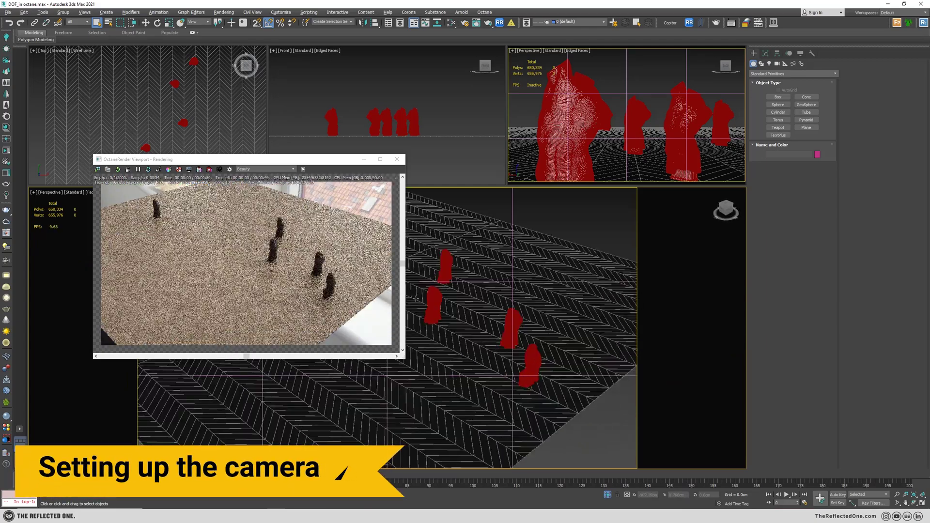
{"action": "left_click_drag", "start_coordinate": [252, 159], "coordinate": [400, 203]}
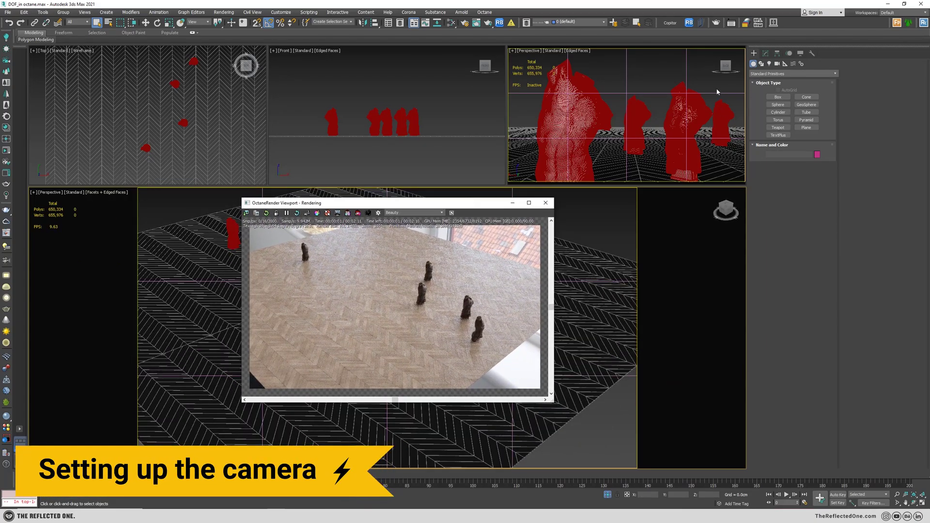
Create an Octane target camera in the Top view aimed across the floor at the sculptures.
{"action": "left_click", "coordinate": [776, 64]}
{"action": "left_click", "coordinate": [770, 73]}
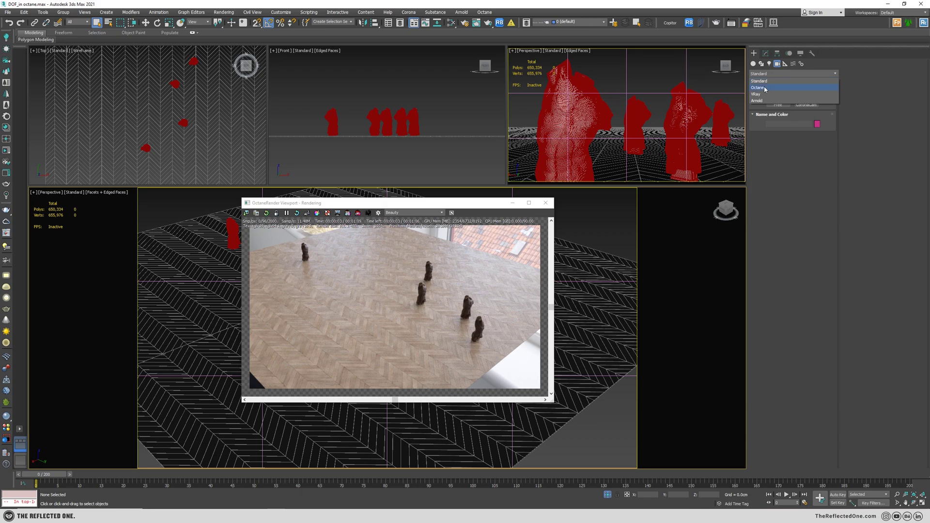
{"action": "left_click", "coordinate": [772, 87]}
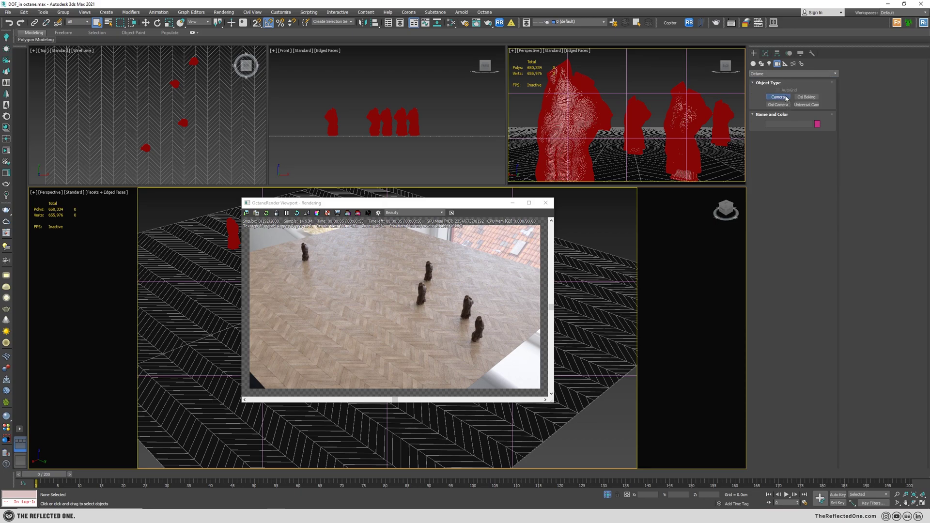
{"action": "left_click", "coordinate": [785, 98]}
{"action": "middle_click_drag", "start_coordinate": [189, 74], "coordinate": [176, 105]}
{"action": "left_click", "coordinate": [170, 59]}
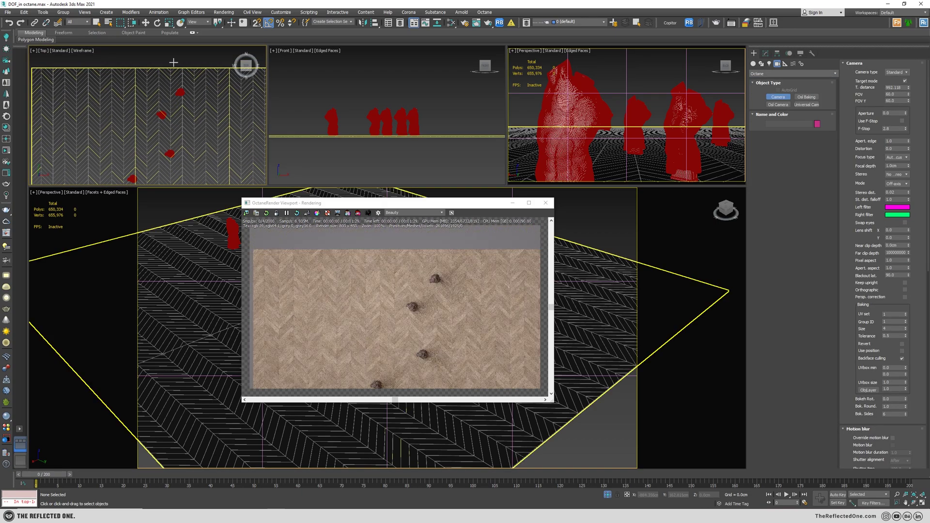
{"action": "left_click_drag", "start_coordinate": [171, 59], "coordinate": [170, 154]}
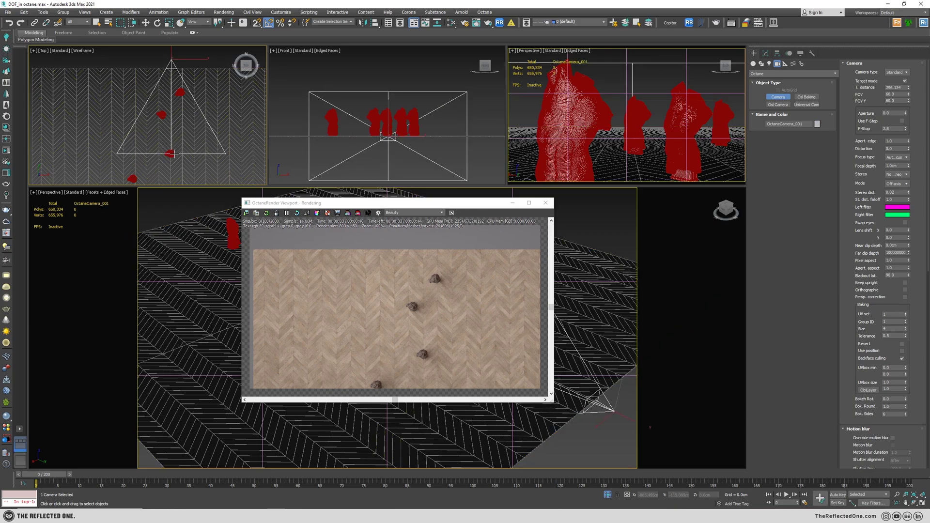
Look through OctaneCamera_001 in the small perspective view and reframe the torso sculptures.
{"action": "right_click", "coordinate": [586, 107]}
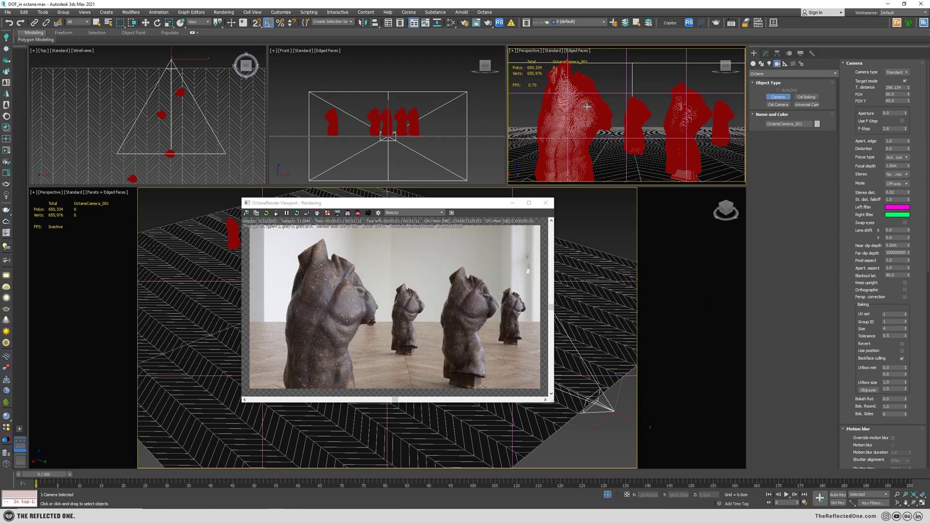
{"action": "key", "text": "c"}
{"action": "mouse_move", "coordinate": [595, 98]}
{"action": "middle_mouse_down"}
{"action": "mouse_move", "coordinate": [588, 103]}
{"action": "mouse_move", "coordinate": [611, 105]}
{"action": "middle_mouse_up"}
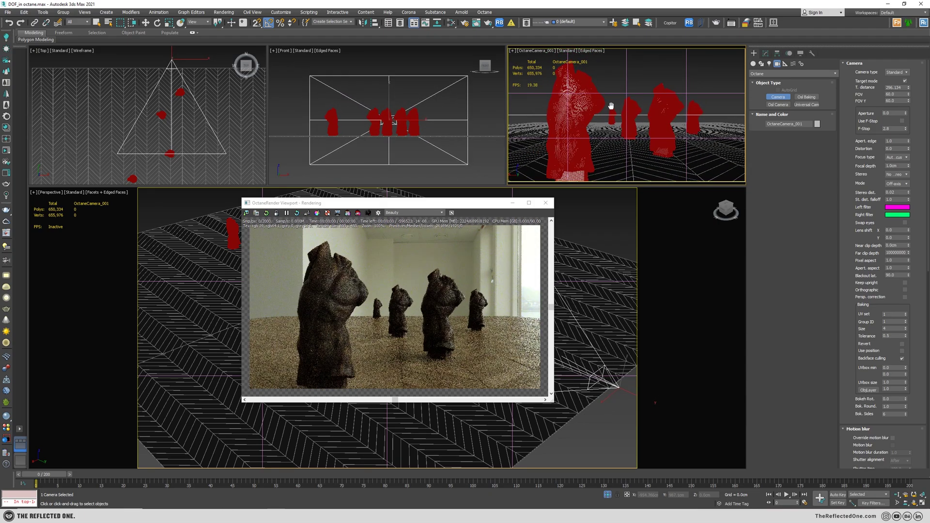
{"action": "left_click", "coordinate": [766, 54]}
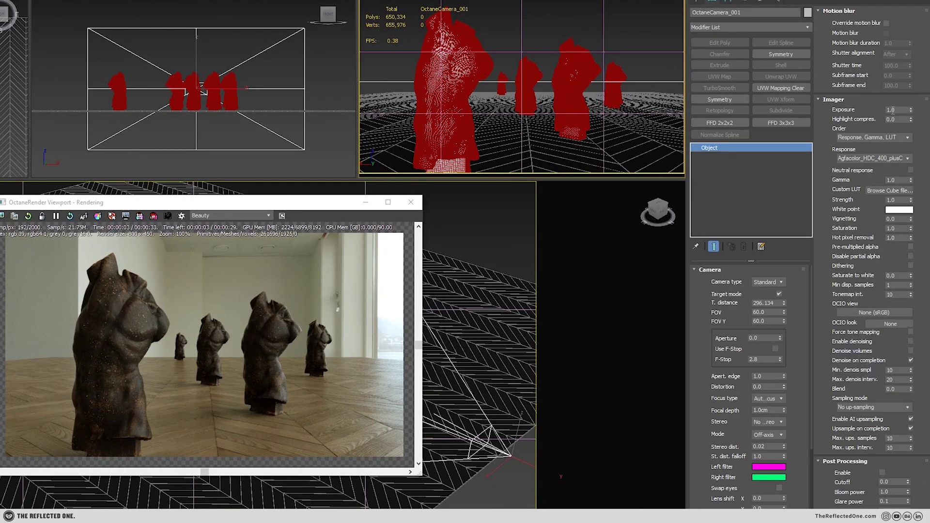
Set the camera imager to exposure 3.0, highlight compression 1.0 and sRGB response.
{"action": "double_click", "coordinate": [897, 110]}
{"action": "type", "text": "3"}
{"action": "key", "text": "Return"}
{"action": "key", "text": "Tab"}
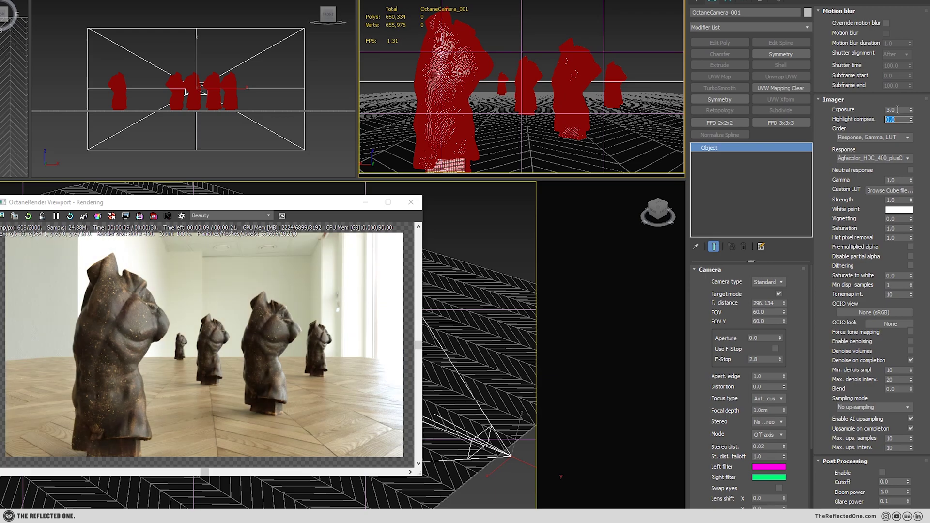
{"action": "key", "text": "Return"}
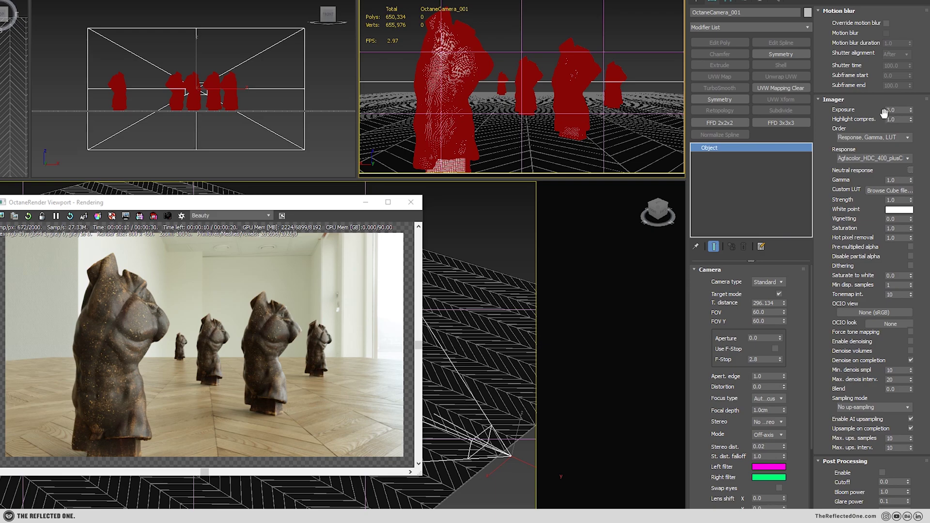
{"action": "left_click", "coordinate": [898, 159]}
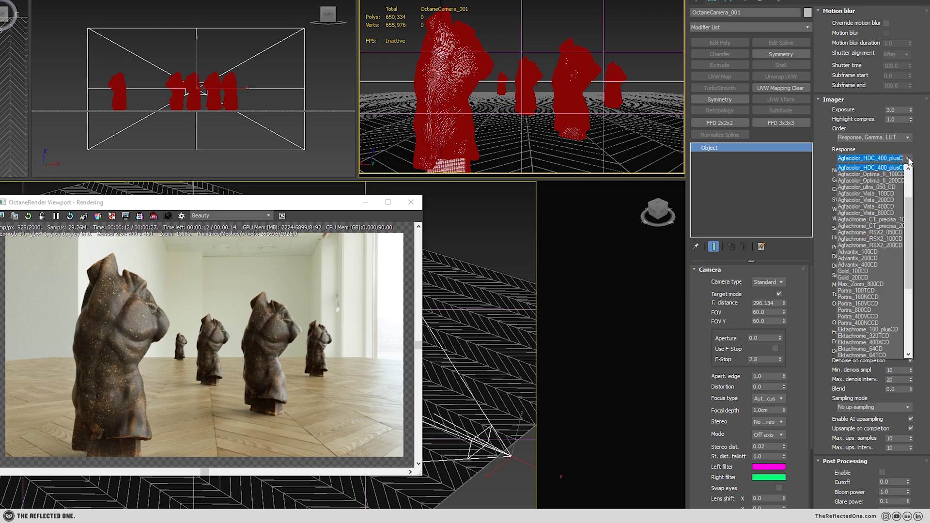
{"action": "scroll", "coordinate": [901, 291], "scroll_direction": "down", "scroll_amount": 3}
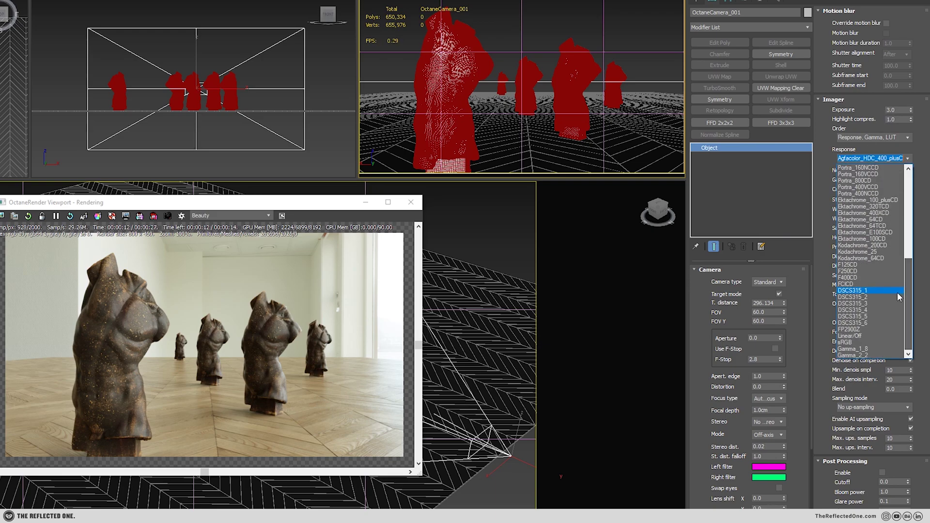
{"action": "left_click", "coordinate": [856, 342]}
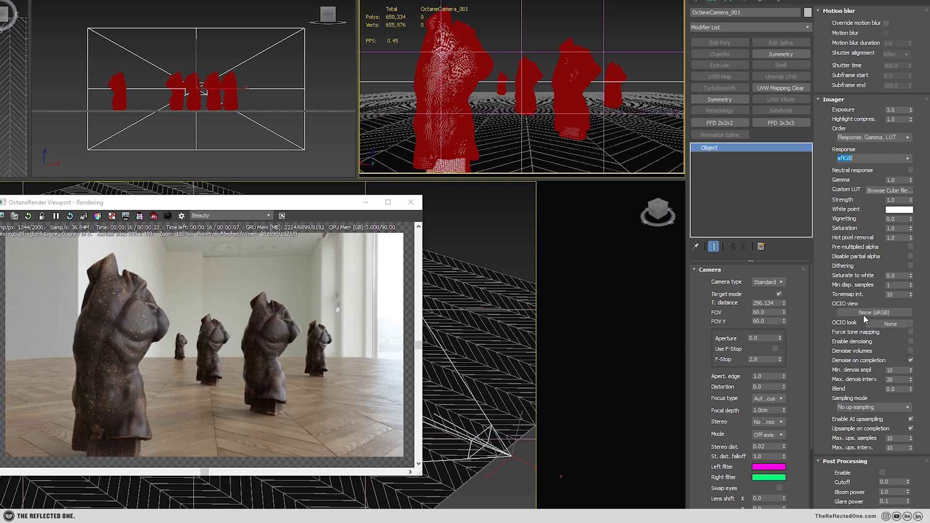
Load the DELUTS_CLOG1 custom LUT at 0.3 strength.
{"action": "left_click", "coordinate": [885, 190]}
{"action": "key", "text": "Up"}
{"action": "key", "text": "Return"}
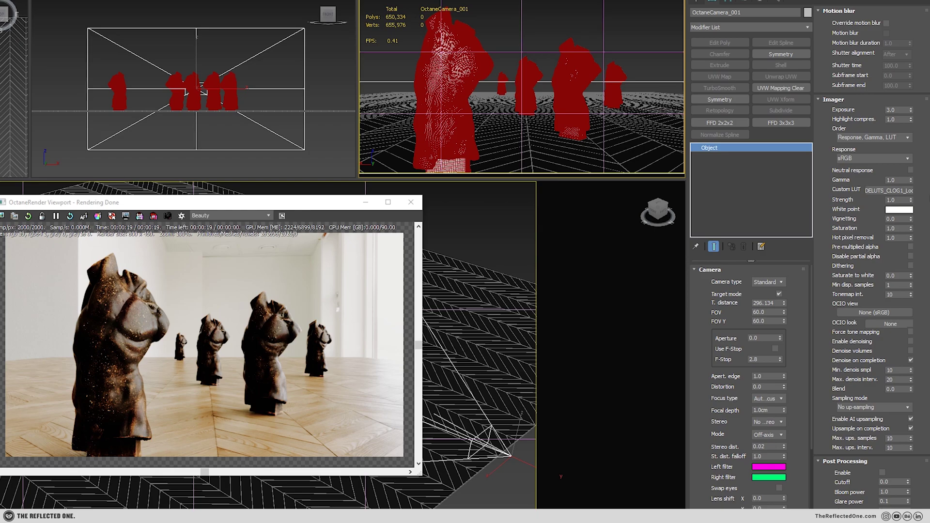
{"action": "left_click", "coordinate": [904, 199]}
{"action": "type", "text": ".3"}
{"action": "key", "text": "Return"}
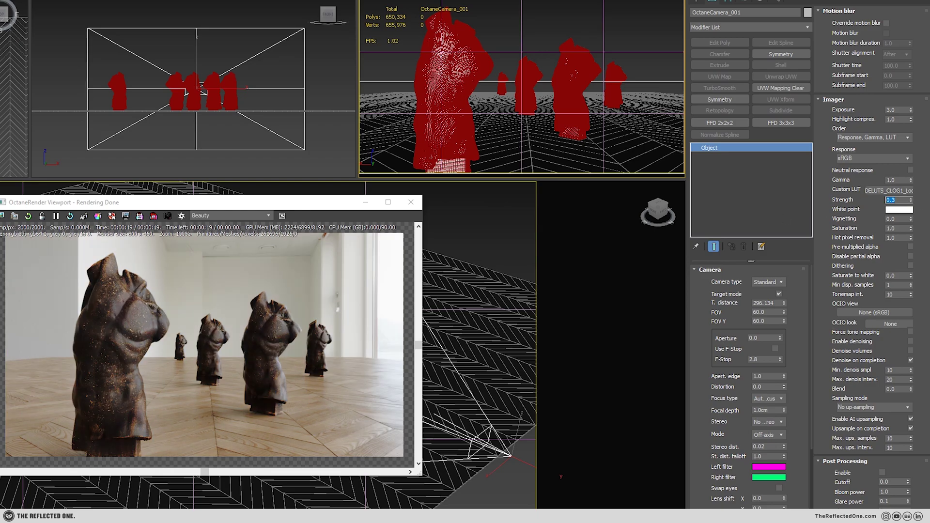
{"action": "left_click", "coordinate": [765, 312]}
Set the camera field of view to 45 and enable Use F-Stop at 2.8.
{"action": "type", "text": "45"}
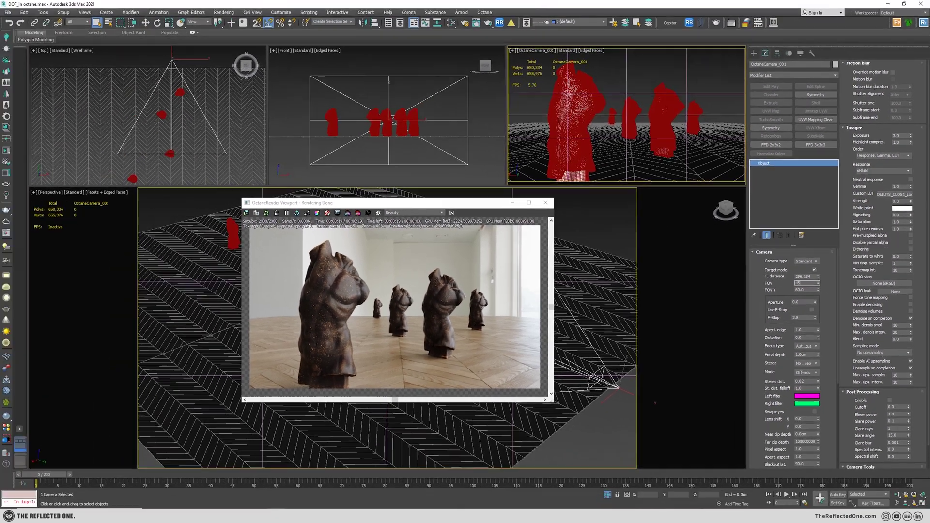
{"action": "key", "text": "Return"}
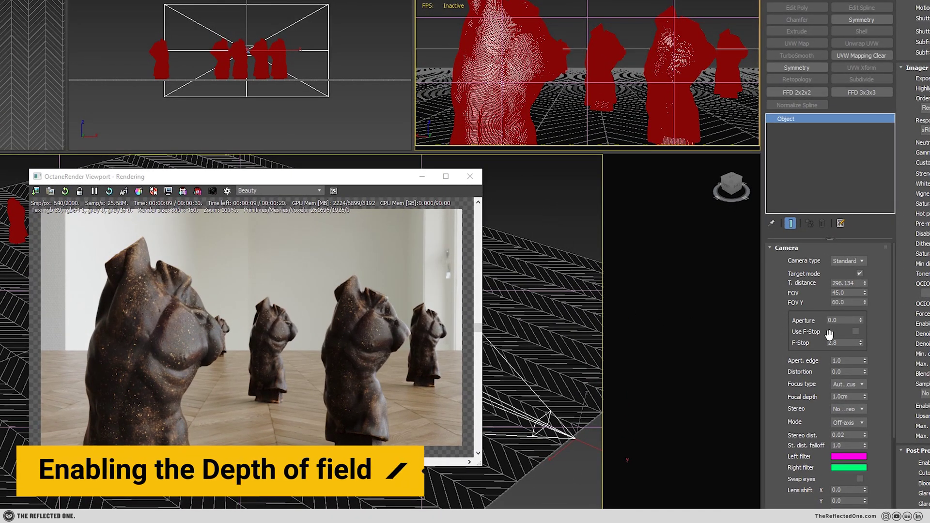
{"action": "left_click", "coordinate": [855, 333]}
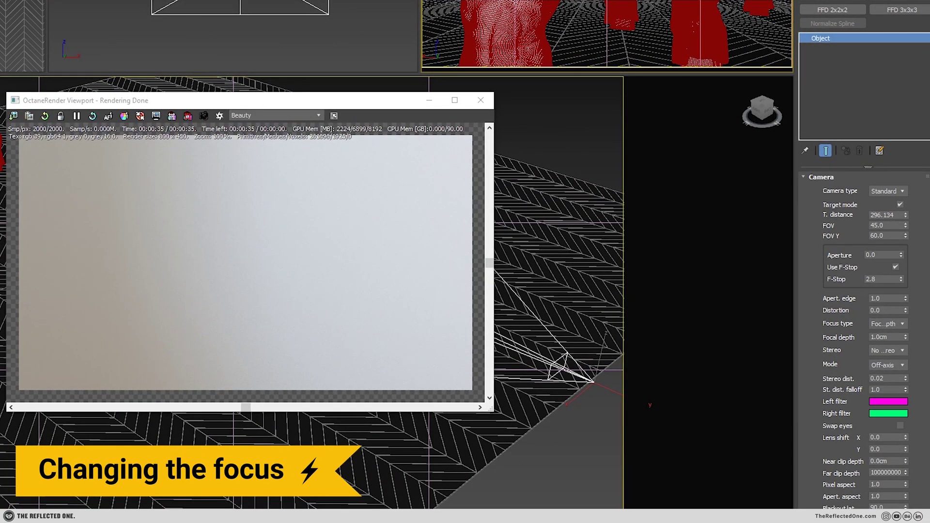
Set the camera's focus type to Focal Depth and start the Standard Primitives Box tool.
{"action": "left_click", "coordinate": [901, 324]}
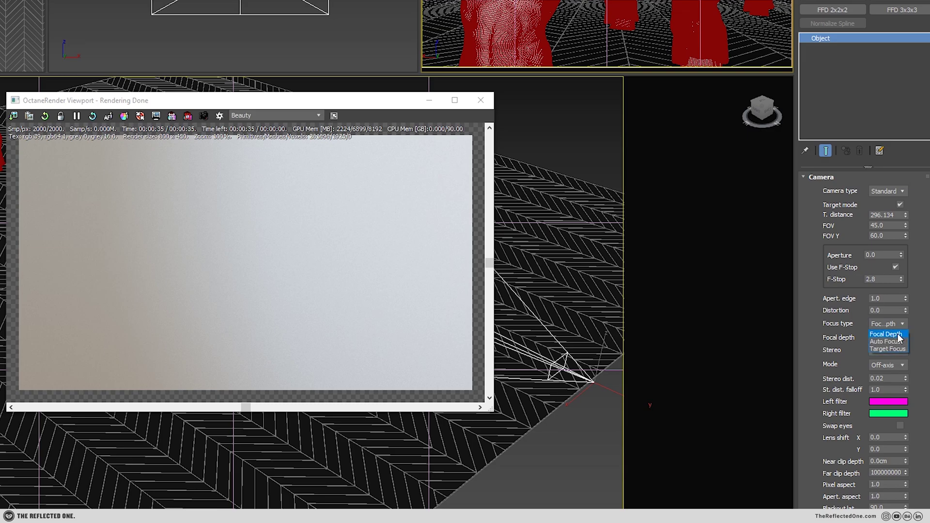
{"action": "left_click", "coordinate": [898, 335]}
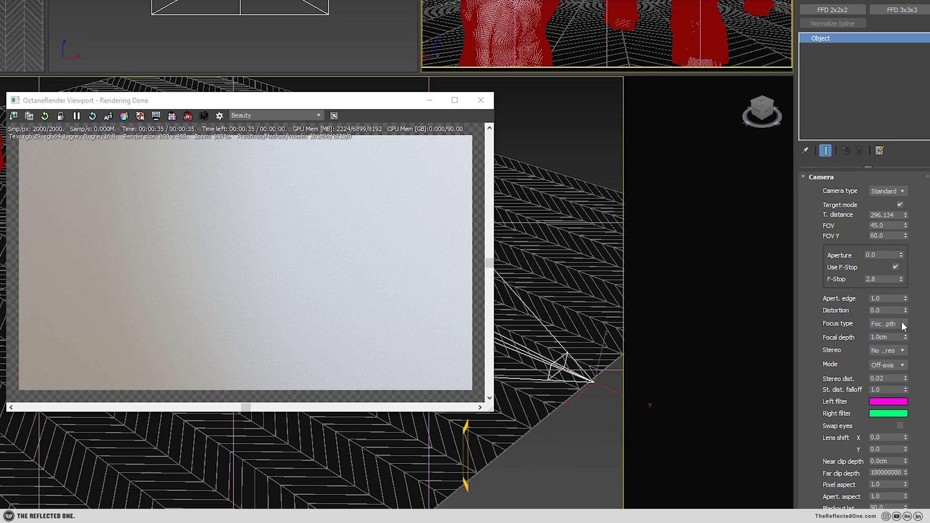
{"action": "left_click", "coordinate": [753, 53]}
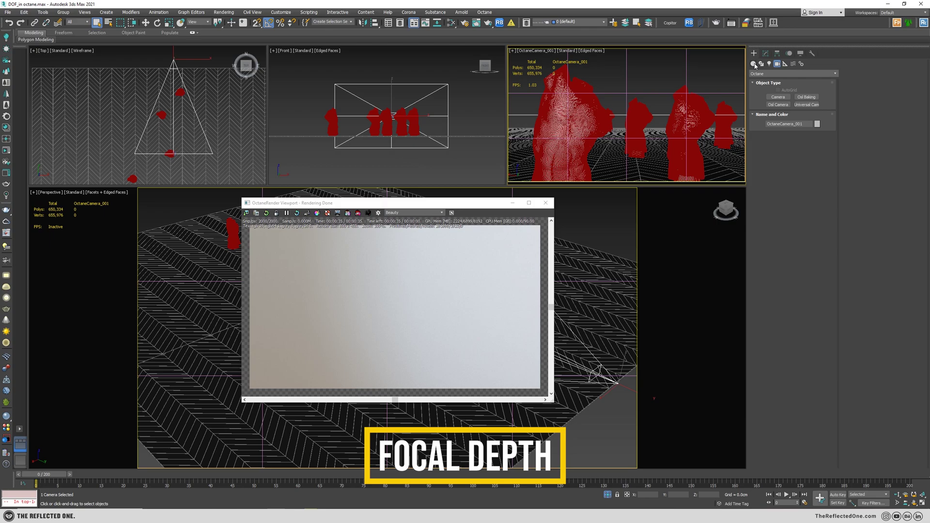
{"action": "left_click", "coordinate": [777, 97]}
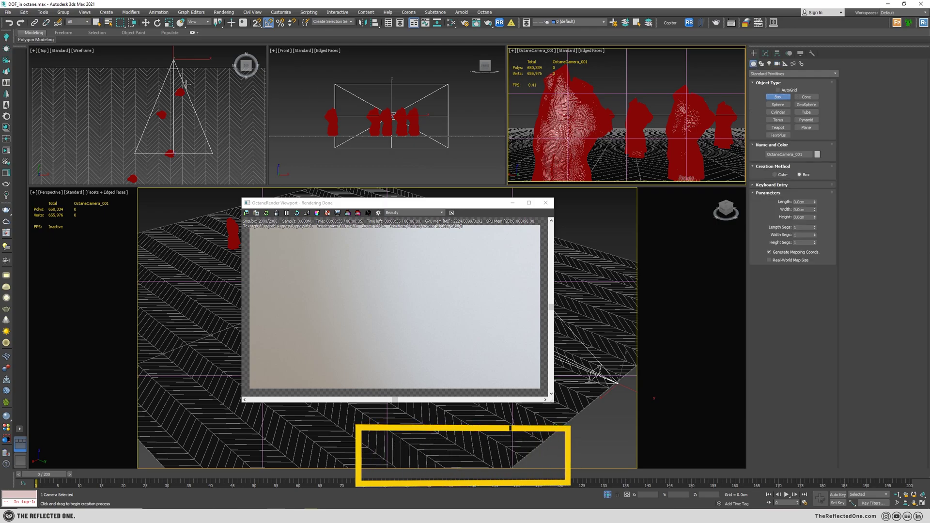
{"action": "scroll", "coordinate": [191, 104], "scroll_direction": "up", "scroll_amount": 2}
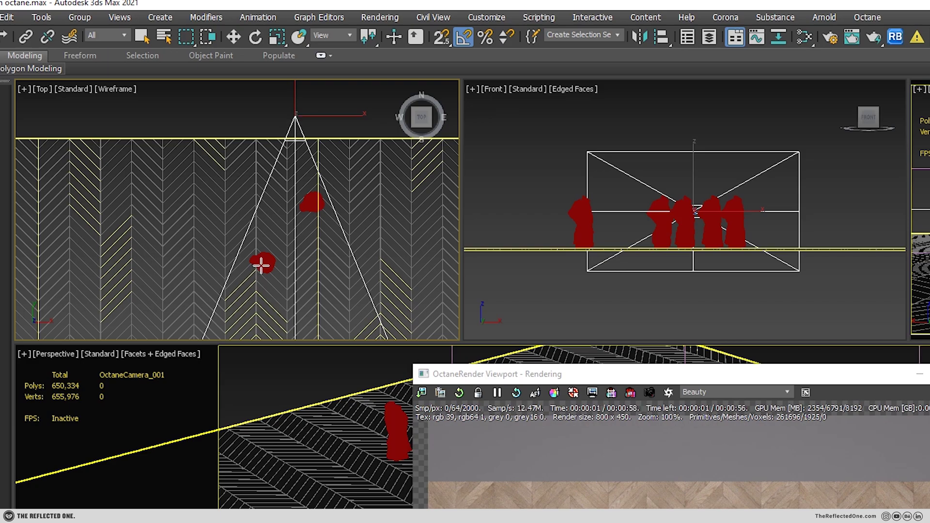
Draw Box001, about 171.5 × 55 × 17.7 cm, on the floor before the torsos.
{"action": "left_click_drag", "start_coordinate": [265, 263], "coordinate": [310, 115]}
{"action": "left_click", "coordinate": [311, 107]}
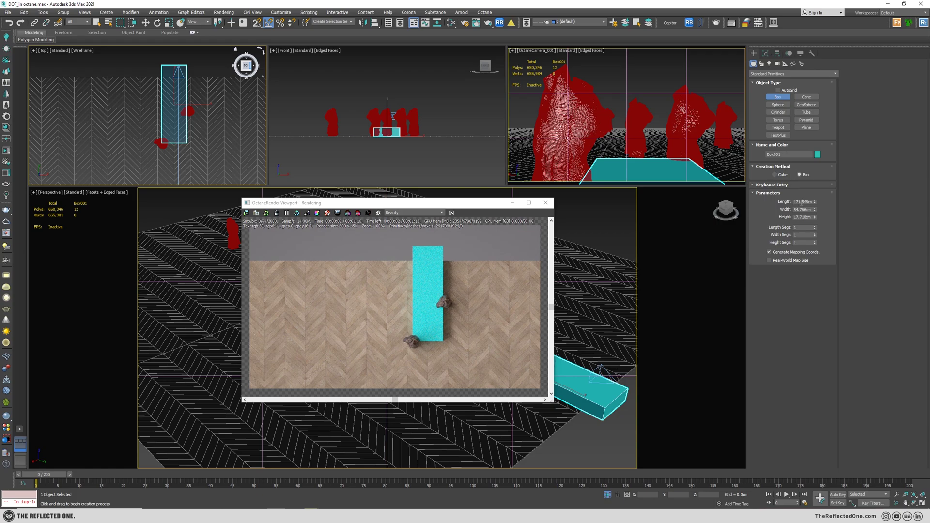
{"action": "left_click", "coordinate": [532, 51]}
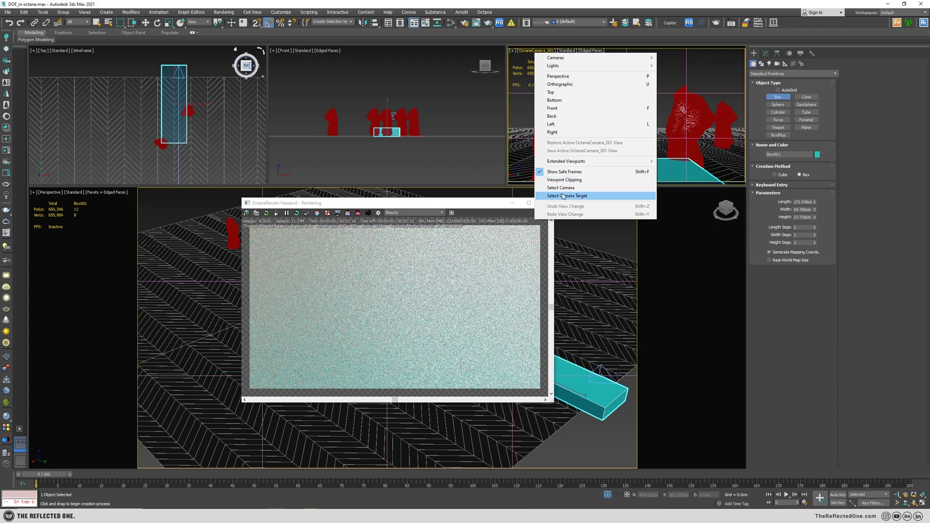
Raise OctaneCamera_001's focal depth from 1.0 cm to sharpen the torsos, then delete the box.
{"action": "left_click", "coordinate": [561, 188]}
{"action": "left_click", "coordinate": [766, 54]}
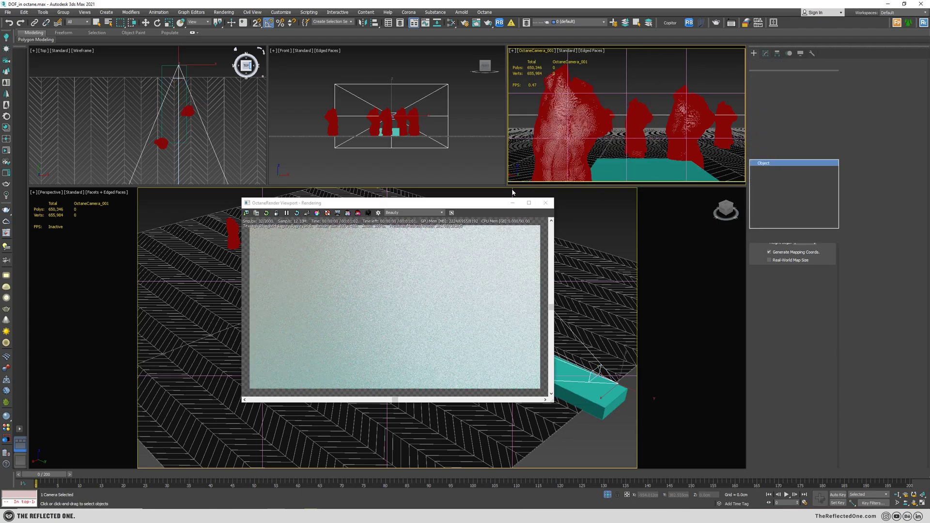
{"action": "left_click", "coordinate": [368, 214]}
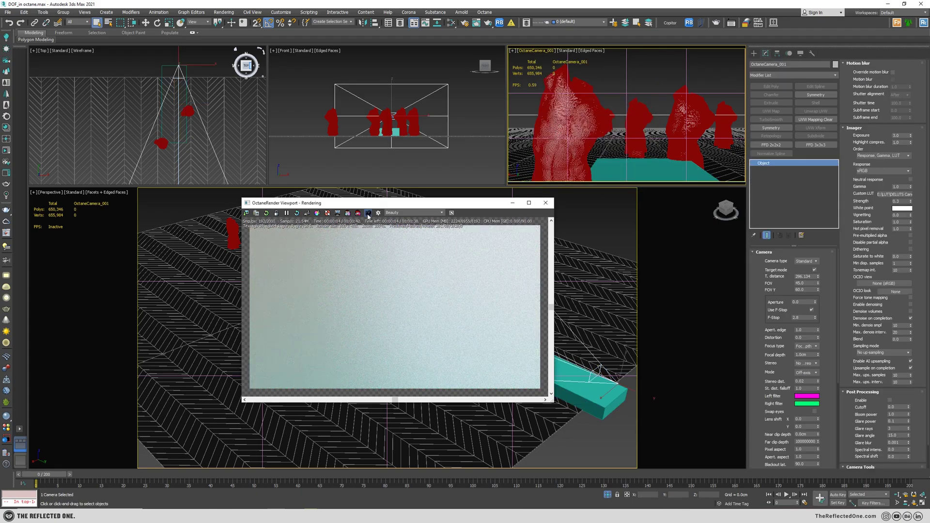
{"action": "left_click", "coordinate": [807, 355]}
{"action": "left_click_drag", "start_coordinate": [807, 355], "coordinate": [795, 356]}
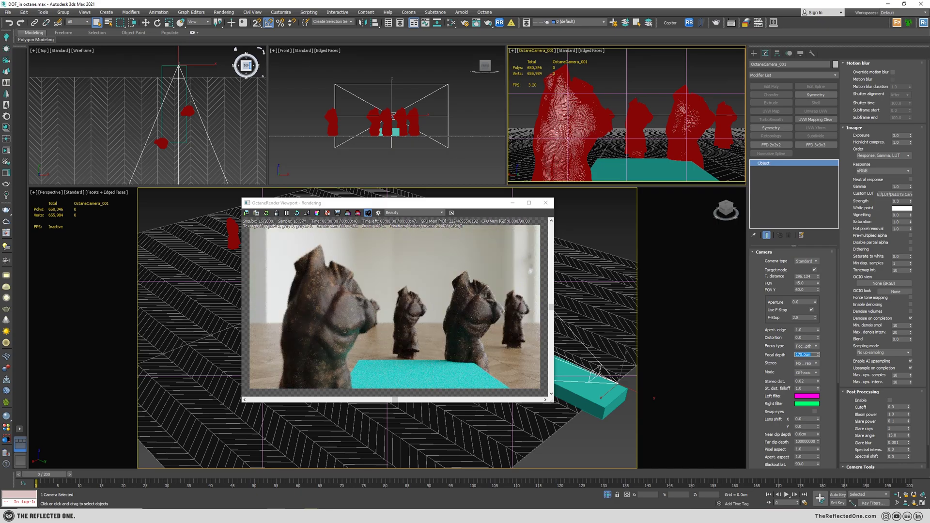
{"action": "left_click", "coordinate": [578, 397]}
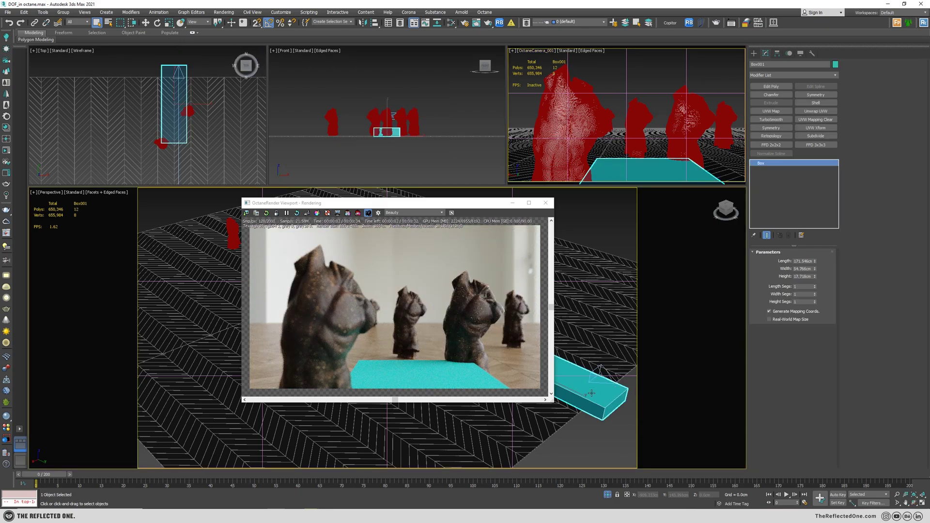
{"action": "key", "text": "Delete"}
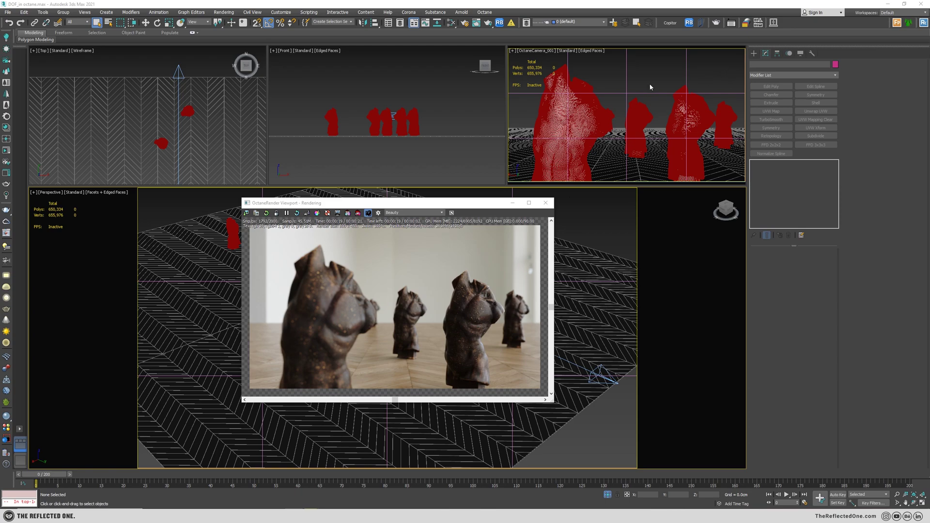
Set the camera to Focal Depth focus and pick the front torso as the focus point.
{"action": "left_click", "coordinate": [529, 53]}
{"action": "left_click", "coordinate": [554, 190]}
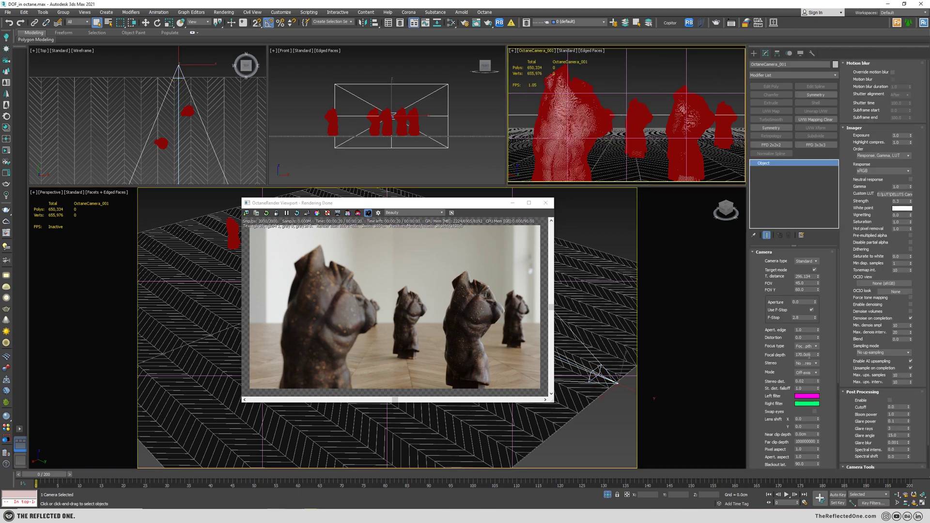
{"action": "left_click", "coordinate": [815, 346]}
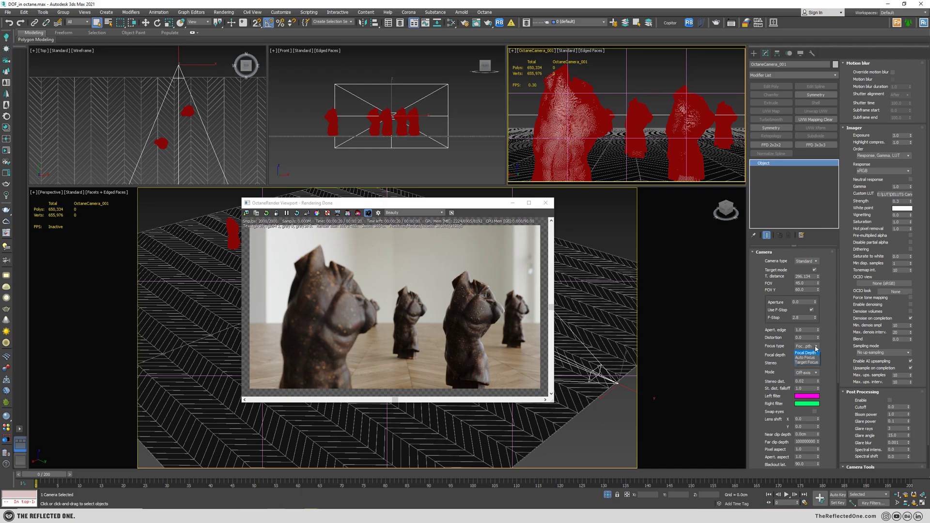
{"action": "left_click", "coordinate": [804, 352]}
{"action": "left_click", "coordinate": [307, 214]}
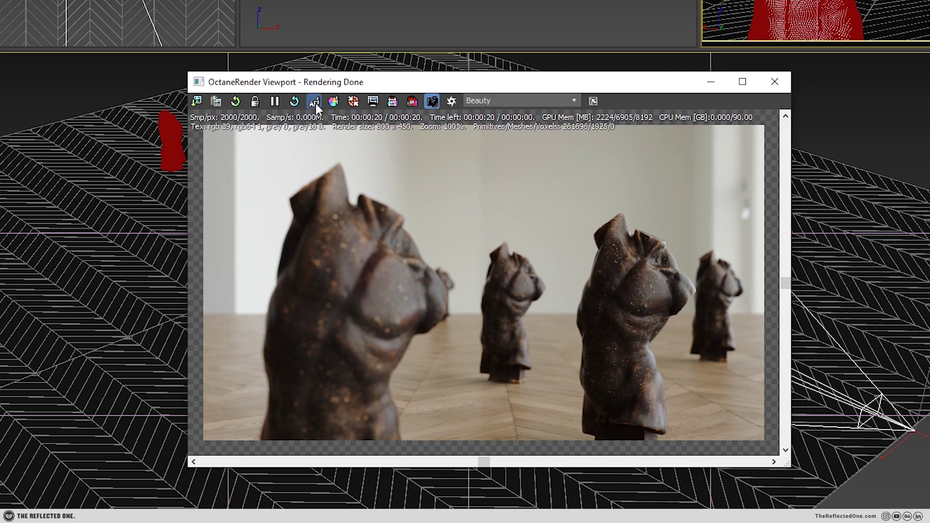
{"action": "left_click", "coordinate": [356, 275]}
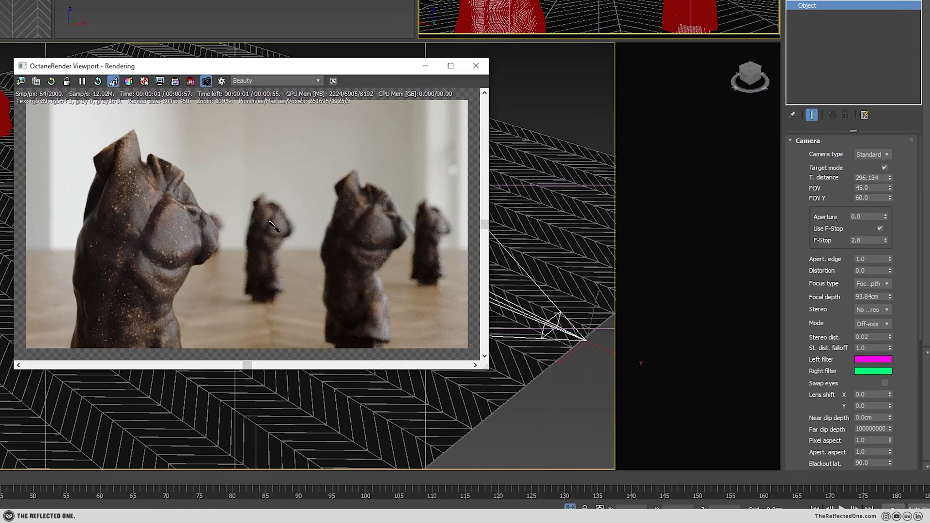
Pick the middle and another torso as focus points, then switch focus type to Auto Focus.
{"action": "left_click", "coordinate": [411, 307]}
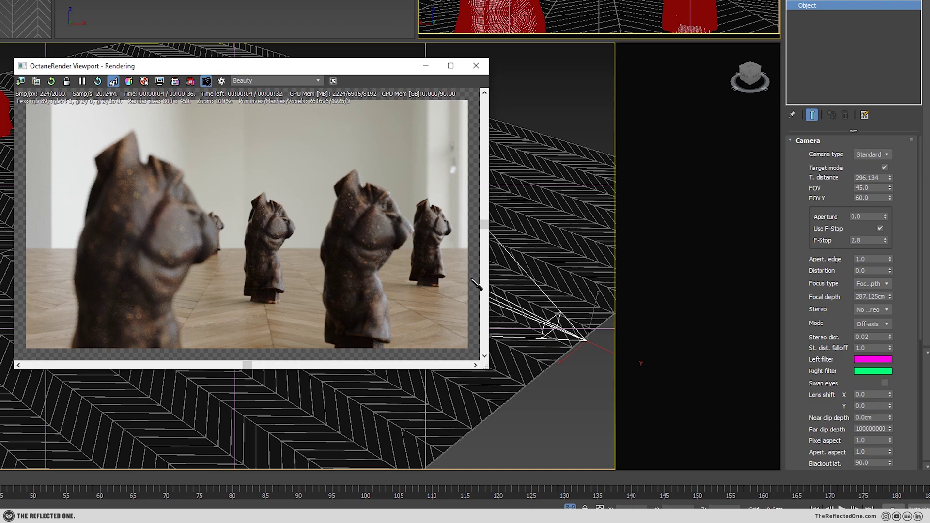
{"action": "left_click", "coordinate": [221, 224]}
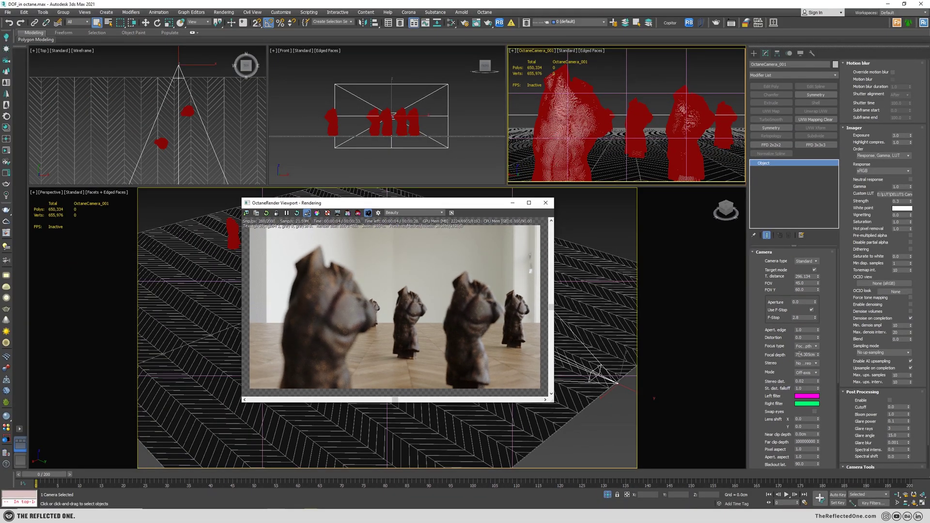
{"action": "left_click", "coordinate": [807, 346]}
{"action": "left_click", "coordinate": [809, 357]}
Switch the focus type to Target Focus and select OctaneCamera_001's target.
{"action": "left_click", "coordinate": [816, 346]}
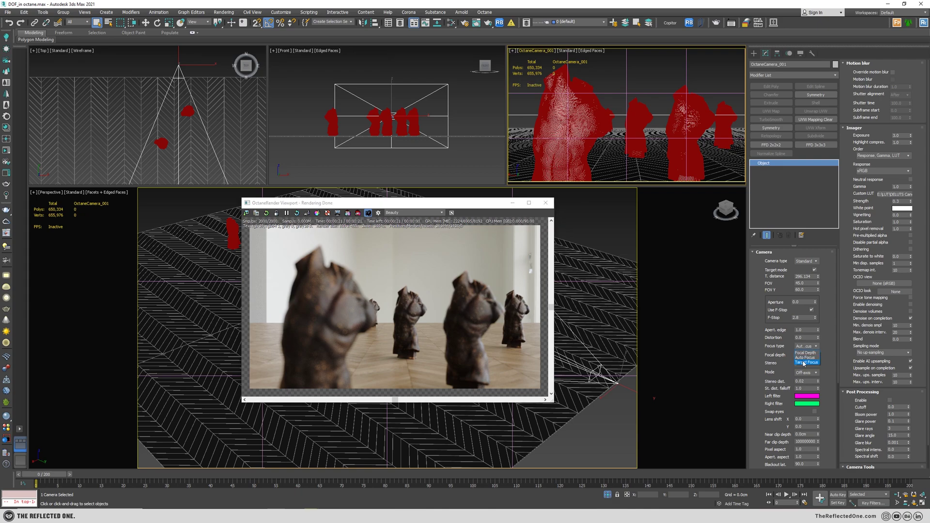
{"action": "left_click", "coordinate": [806, 363]}
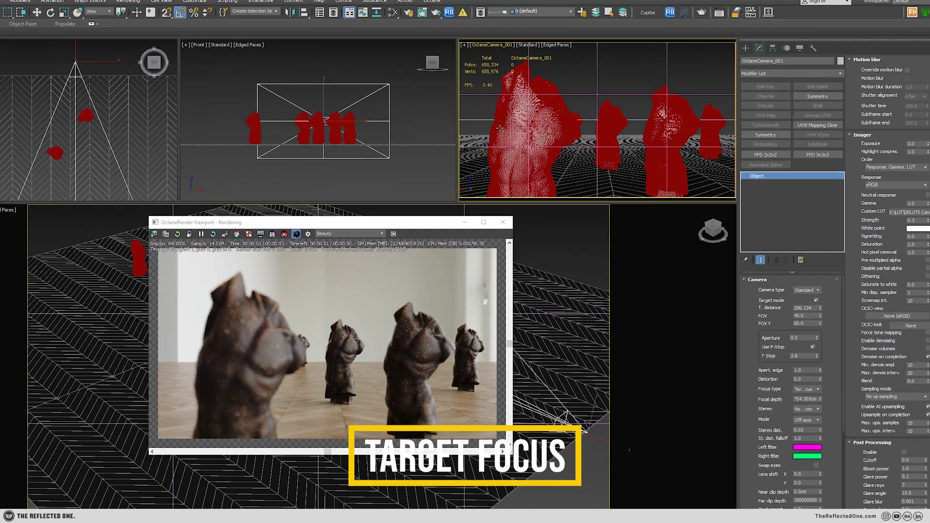
{"action": "left_click", "coordinate": [505, 46]}
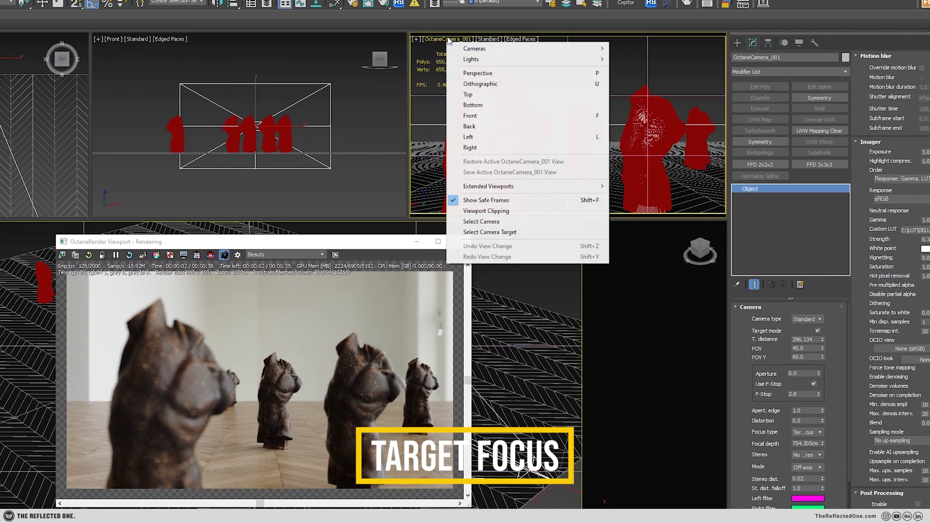
{"action": "left_click", "coordinate": [484, 232]}
{"action": "scroll", "coordinate": [173, 129], "scroll_direction": "up", "scroll_amount": 2}
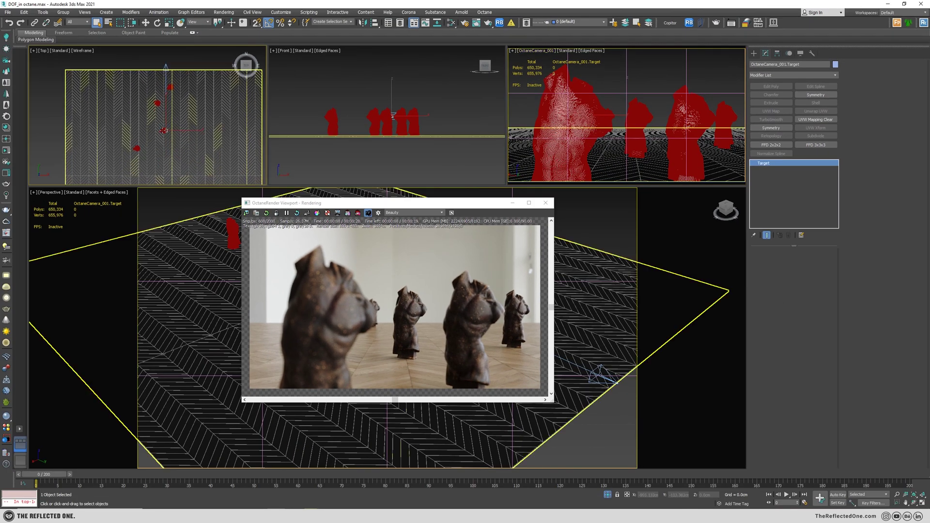
Drag OctaneCamera_001's target forward, back toward the camera, then forward again along Y to shift focus.
{"action": "key", "text": "w"}
{"action": "left_click_drag", "start_coordinate": [166, 114], "coordinate": [165, 72]}
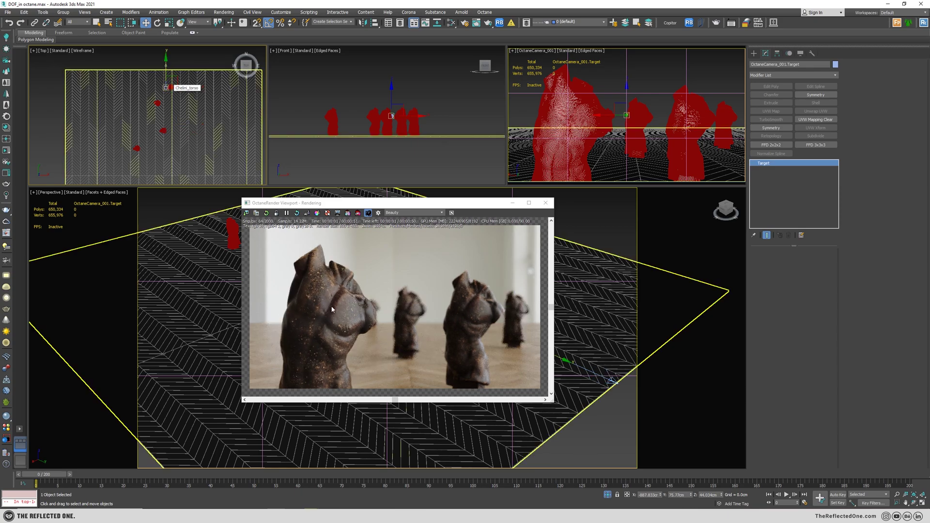
{"action": "scroll", "coordinate": [161, 73], "scroll_direction": "down", "scroll_amount": 4}
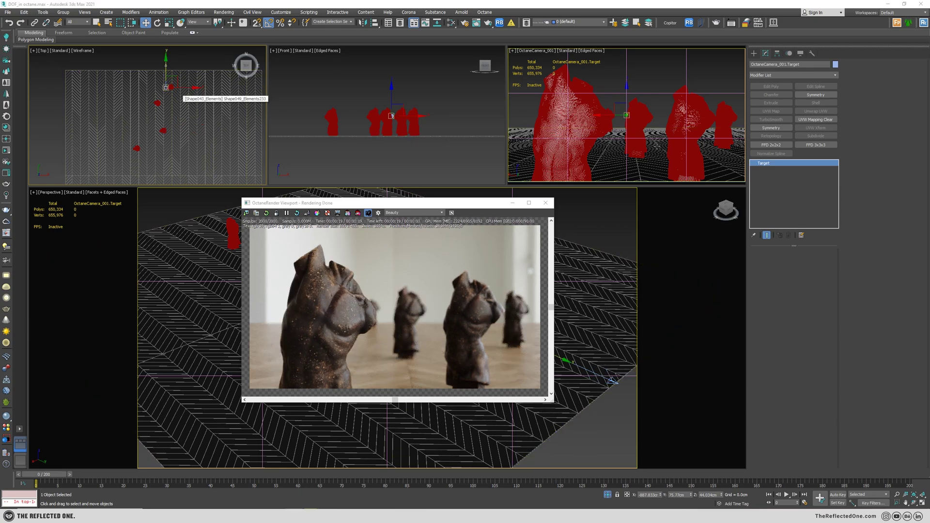
{"action": "scroll", "coordinate": [160, 73], "scroll_direction": "down", "scroll_amount": 2}
{"action": "left_click_drag", "start_coordinate": [167, 56], "coordinate": [175, 129]}
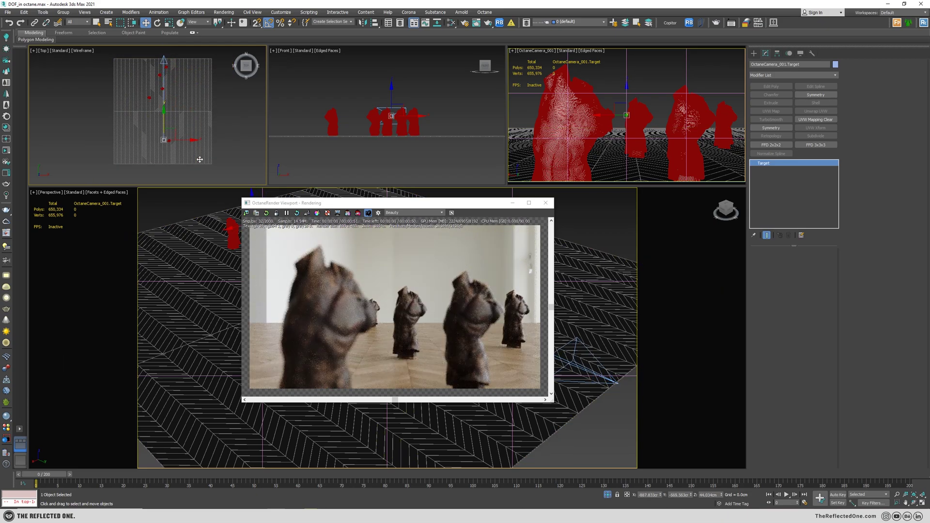
{"action": "scroll", "coordinate": [373, 310], "scroll_direction": "up", "scroll_amount": 2}
{"action": "scroll", "coordinate": [368, 309], "scroll_direction": "down", "scroll_amount": 2}
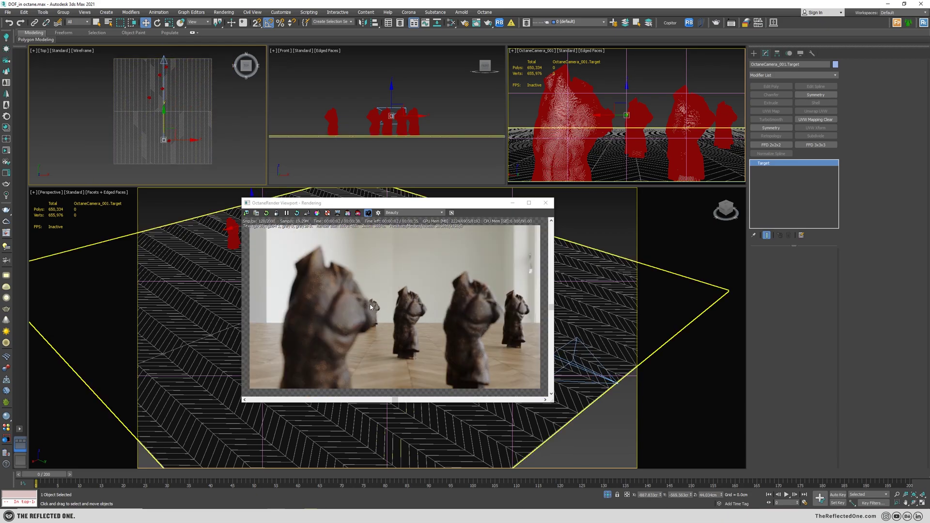
{"action": "left_click_drag", "start_coordinate": [164, 110], "coordinate": [164, 81]}
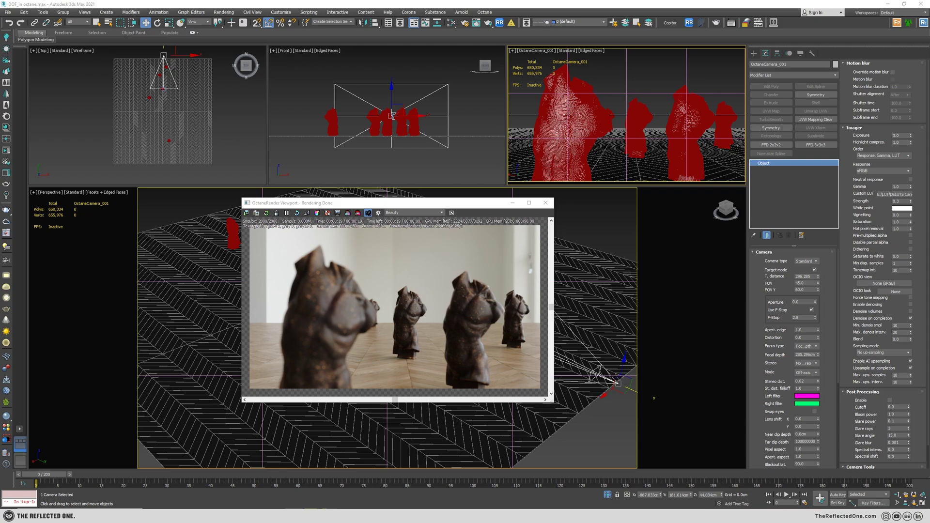
Try OctaneCamera_001's F-Stop at 0.5 and 20, then settle on 1.0.
{"action": "left_click", "coordinate": [777, 317]}
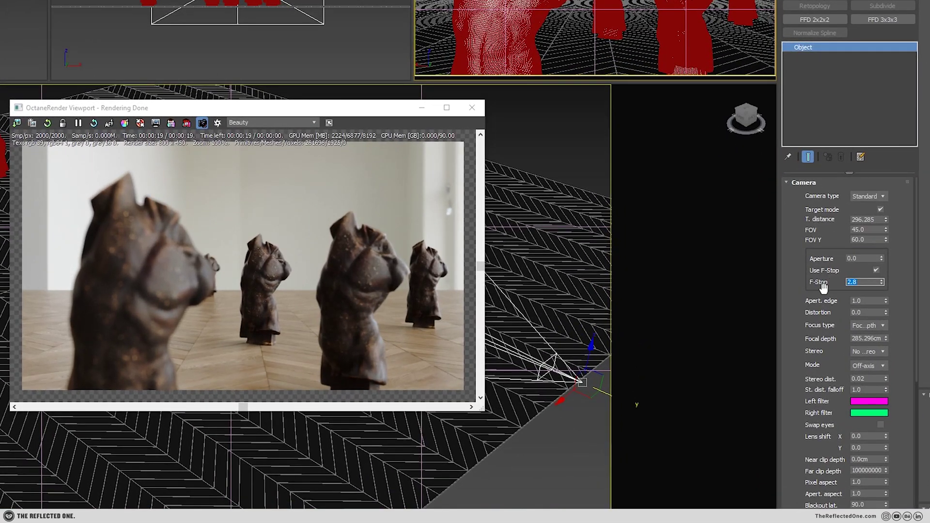
{"action": "type", "text": "0.5"}
{"action": "key", "text": "Return"}
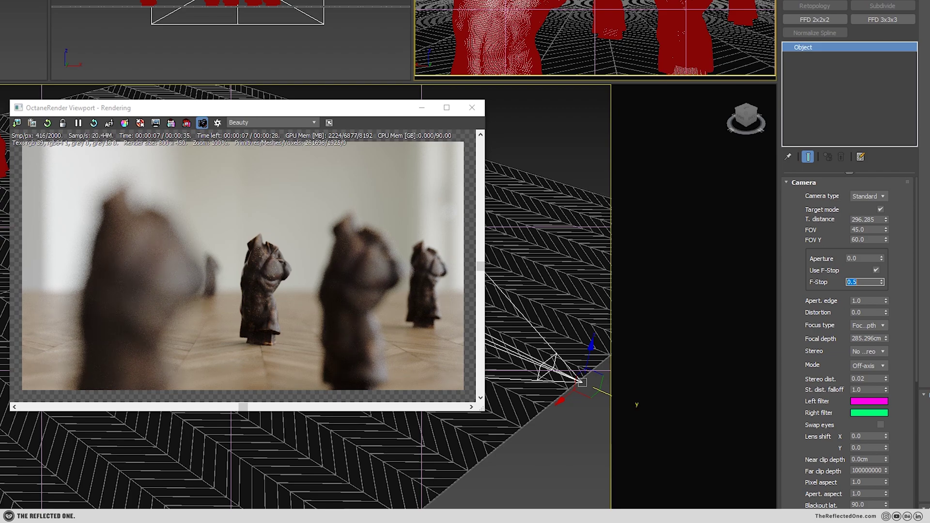
{"action": "type", "text": "20"}
{"action": "key", "text": "Return"}
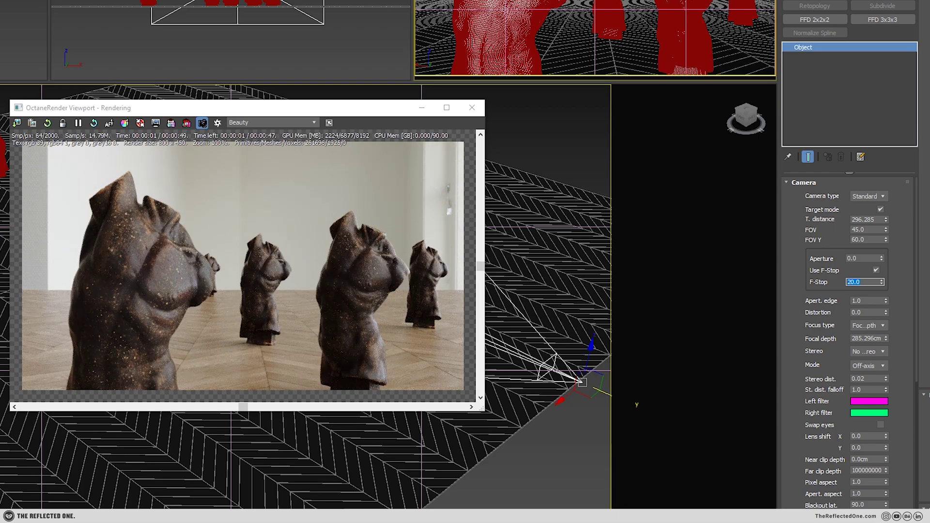
{"action": "type", "text": "1"}
{"action": "key", "text": "Return"}
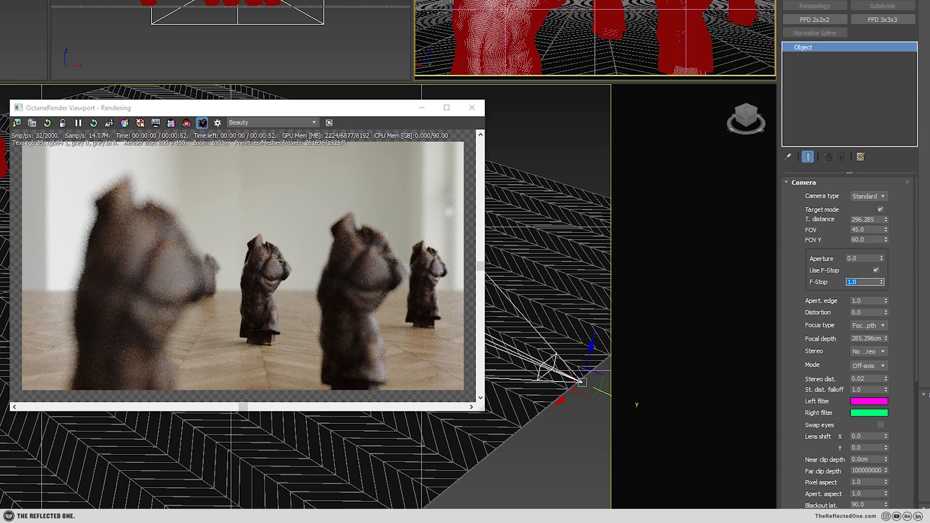